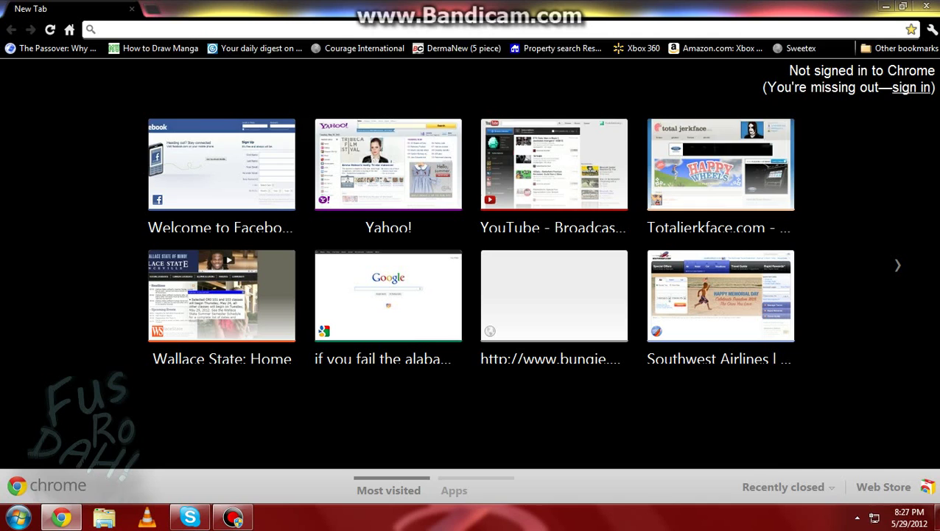
- Load planetminecraft.com's Recently Updated Minecraft Skins page from the address bar
type("planetmi")
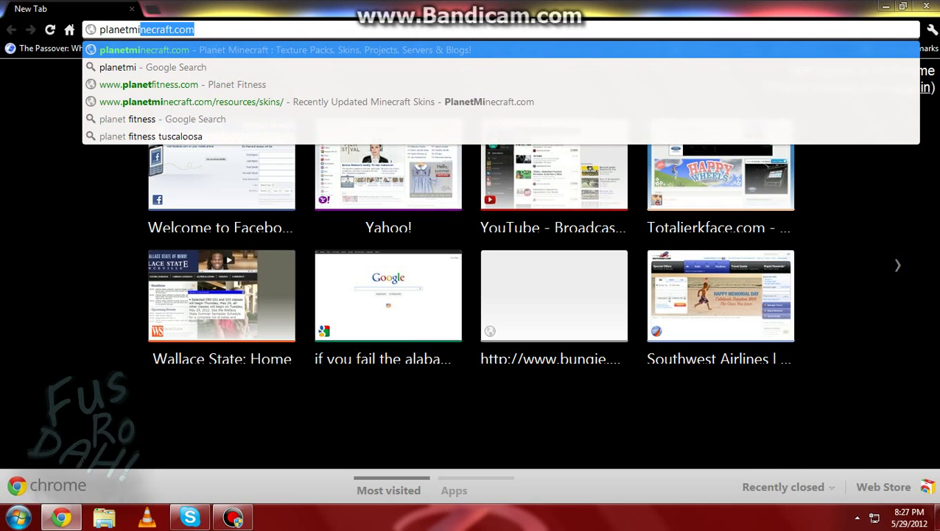
type("ne")
key("Return")
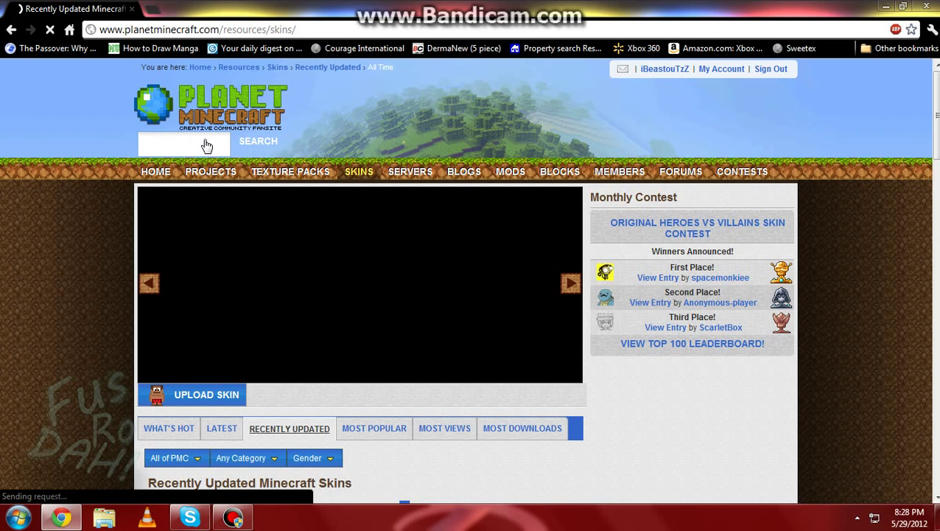
- Search Planet Minecraft skins for 'zombie' to list matching skins
left_click(163, 150)
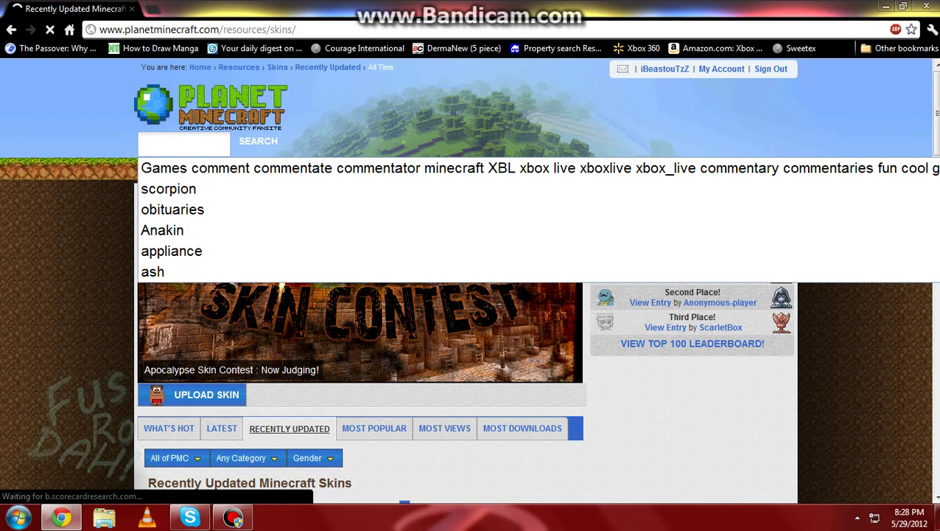
type("zombie")
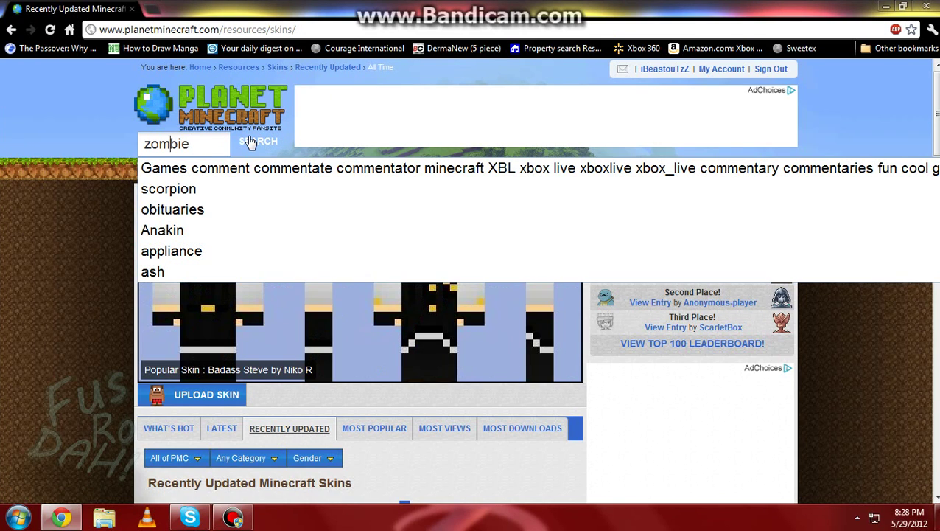
left_click(252, 141)
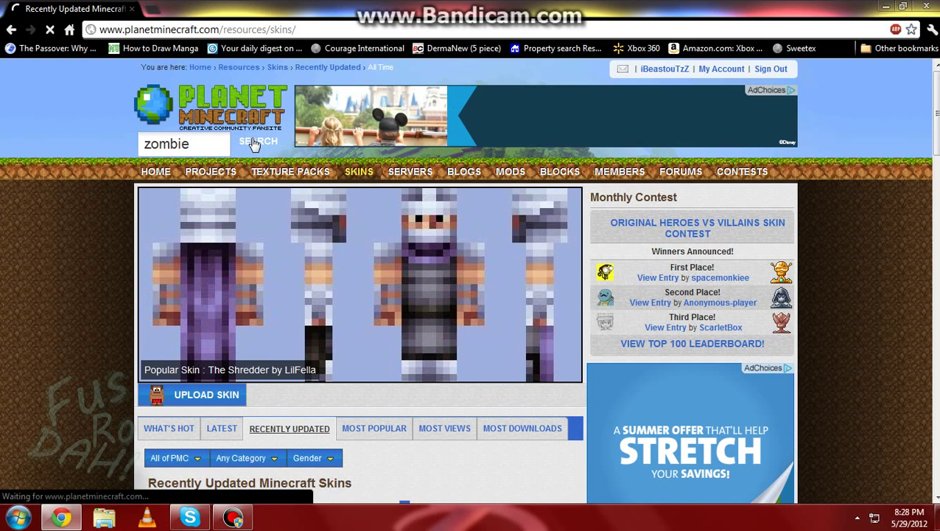
left_click(252, 142)
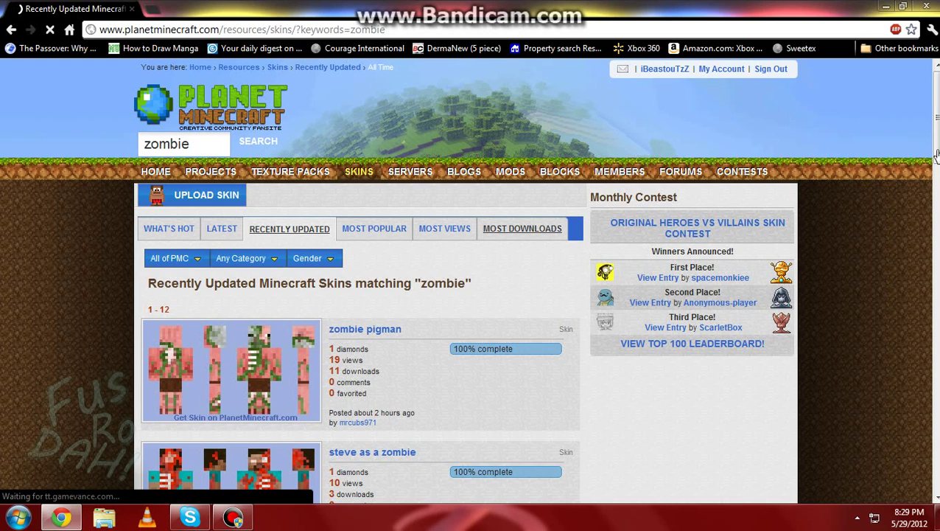
- Open the 'steve as a zombie' skin page from the search results
scroll(936, 155, "down", 2)
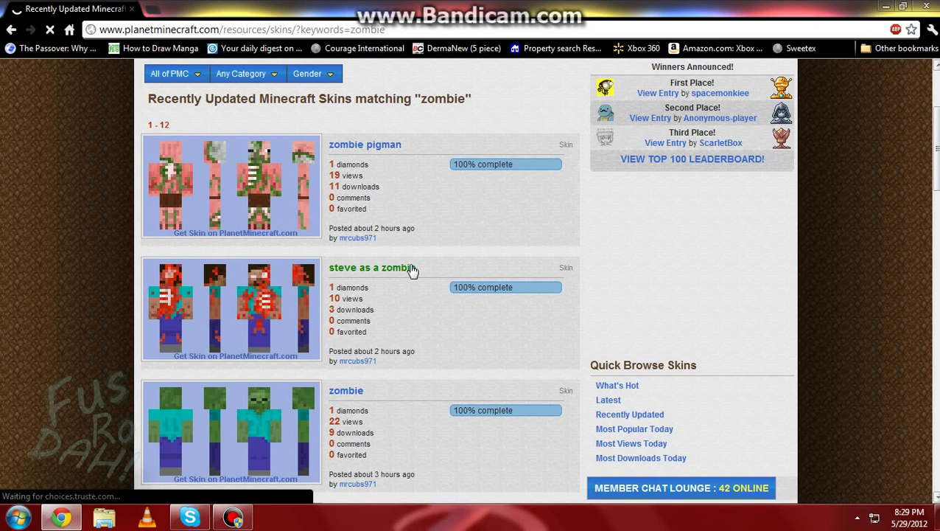
left_click(376, 278)
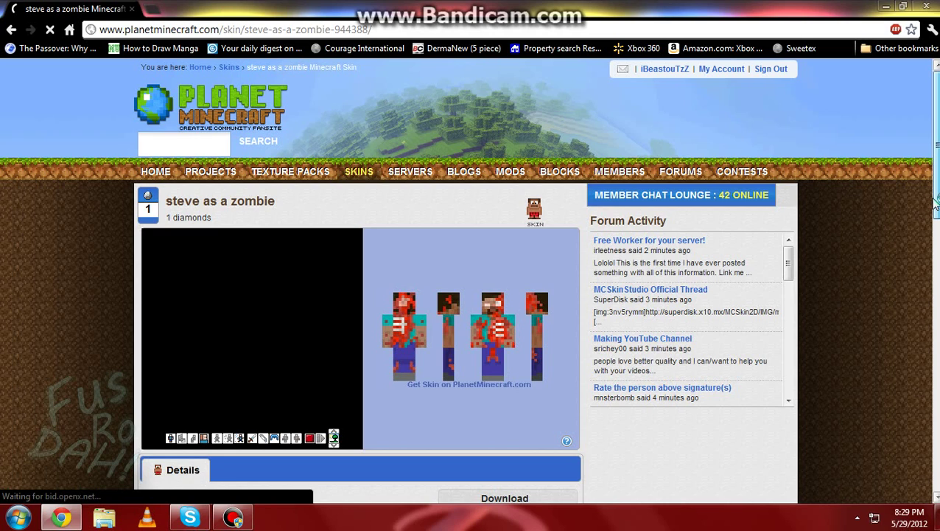
- Scroll down to the skin's Details section and Download box
scroll(936, 207, "down", 3)
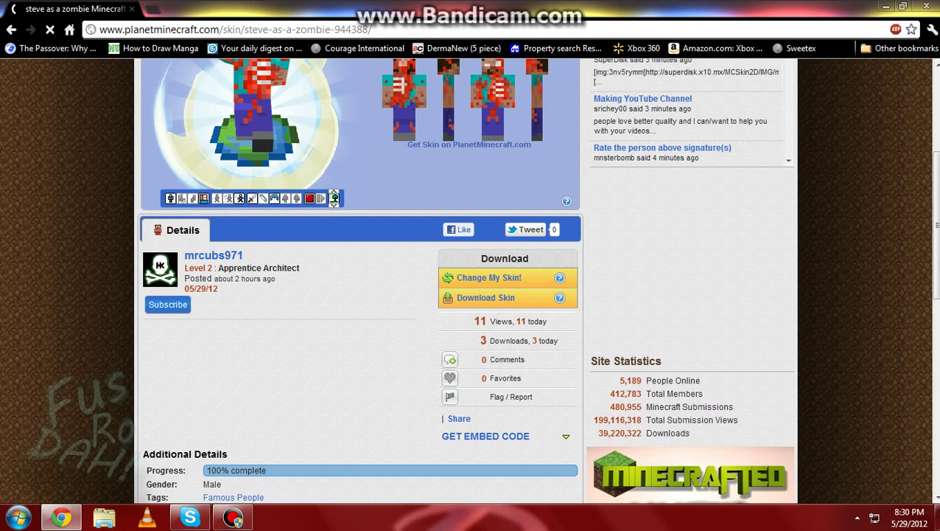
- Go to minecraft.net in the address bar to load the official homepage
key("ctrl+l")
type("mine")
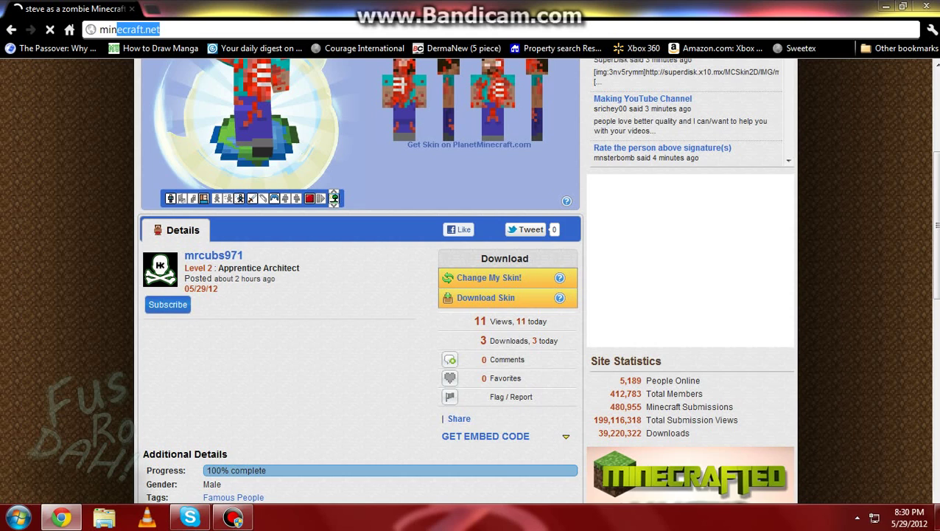
type("craft.net")
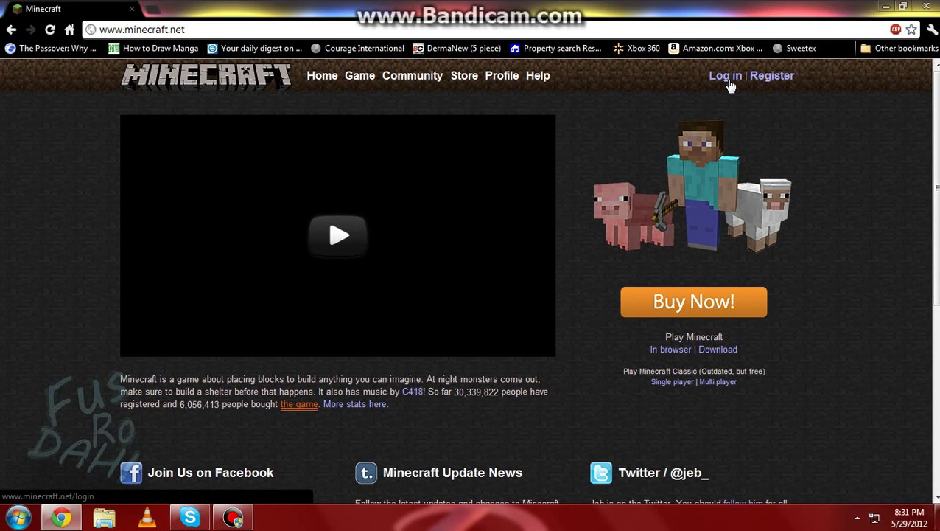
- Log in to Minecraft.net with the account username and password
left_click(501, 79)
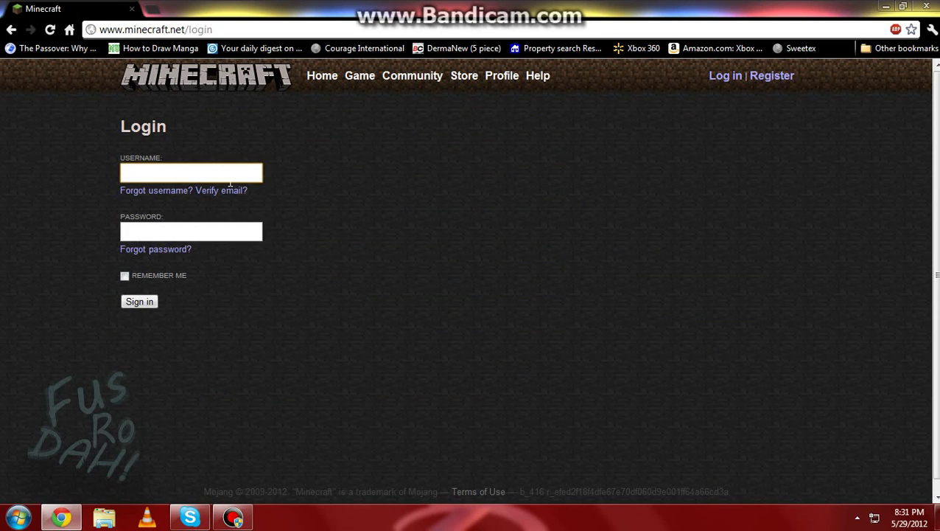
type("i")
left_click(214, 195)
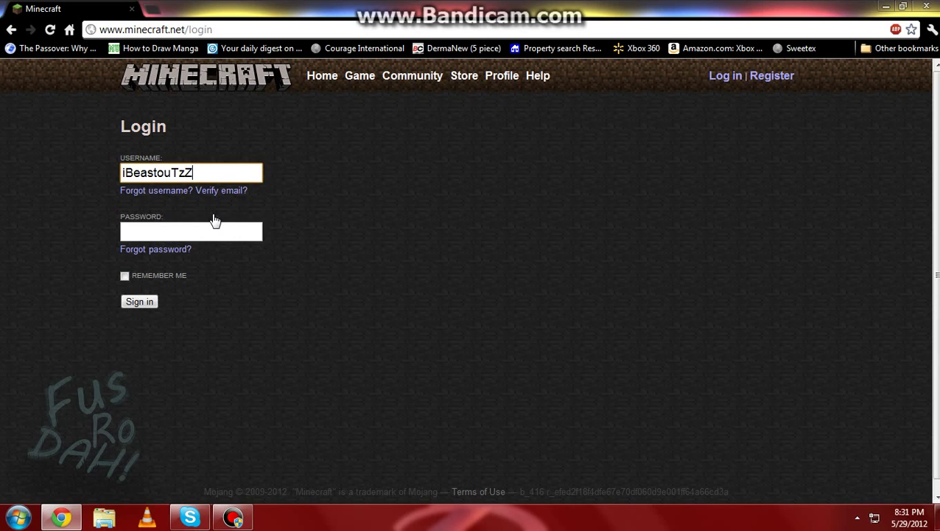
left_click(214, 228)
type("***")
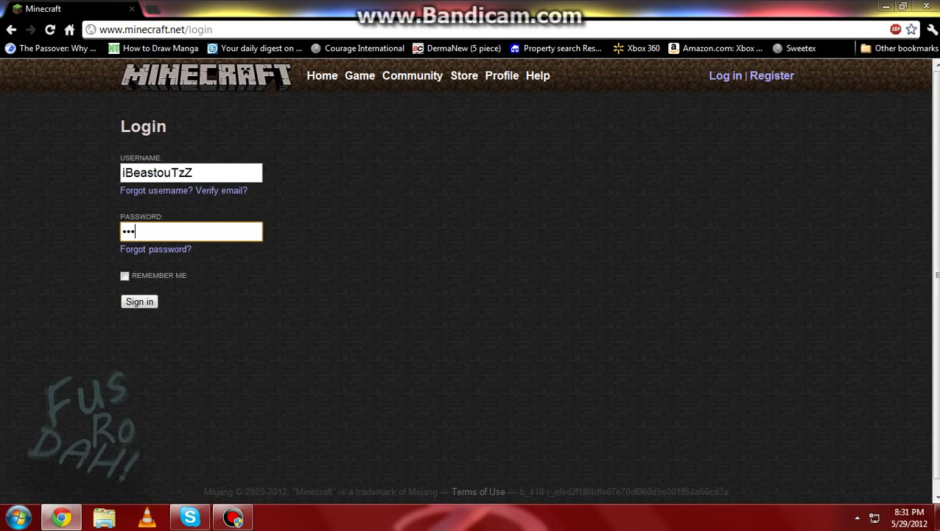
key("BackSpace")
key("BackSpace")
type("*******")
key("Return")
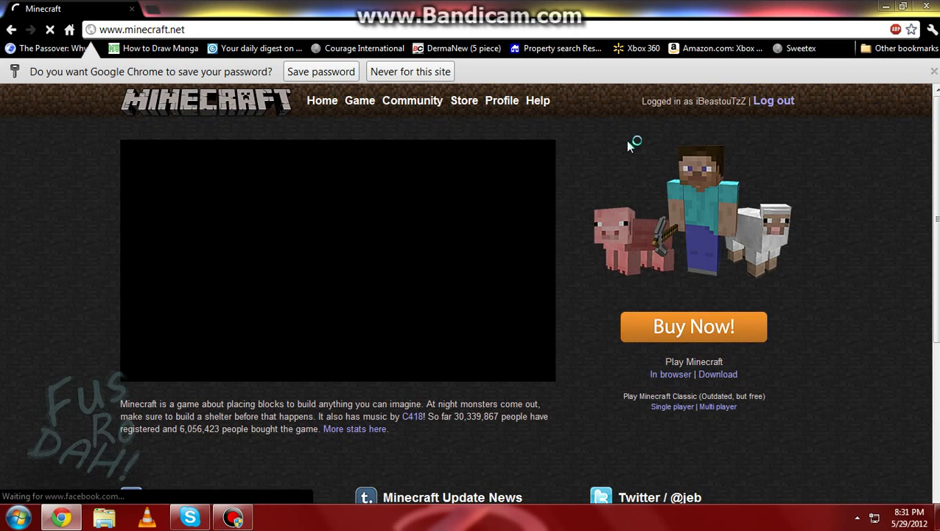
- Open the account Profile page and briefly highlight its Change Skin heading
left_click(502, 103)
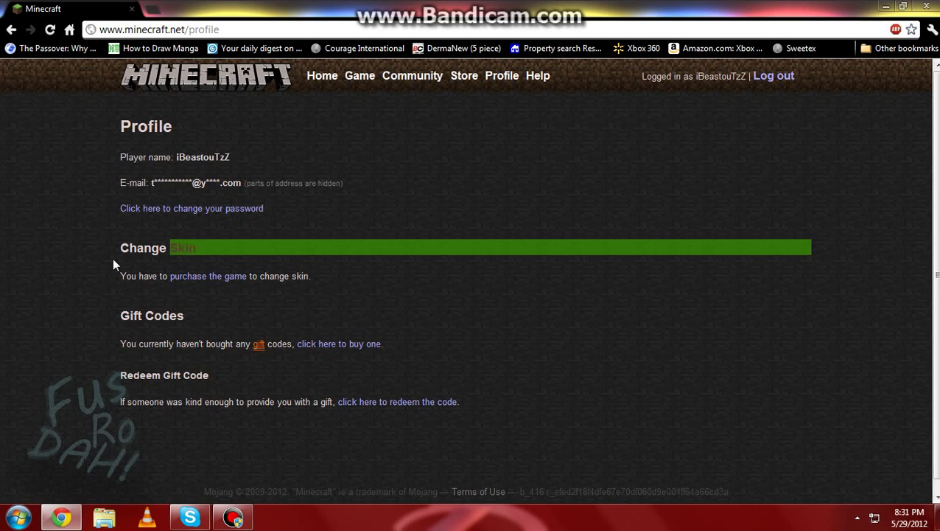
left_click_drag(196, 249, 140, 256)
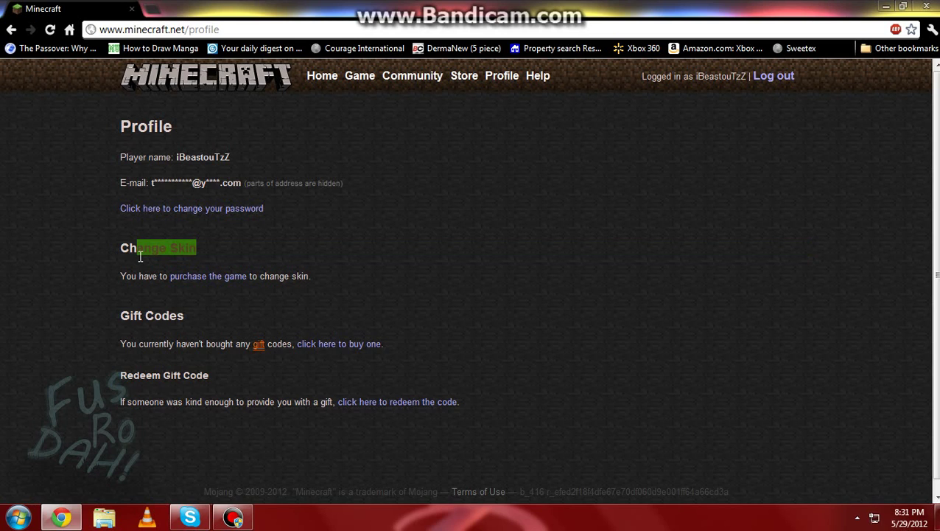
left_click(248, 253)
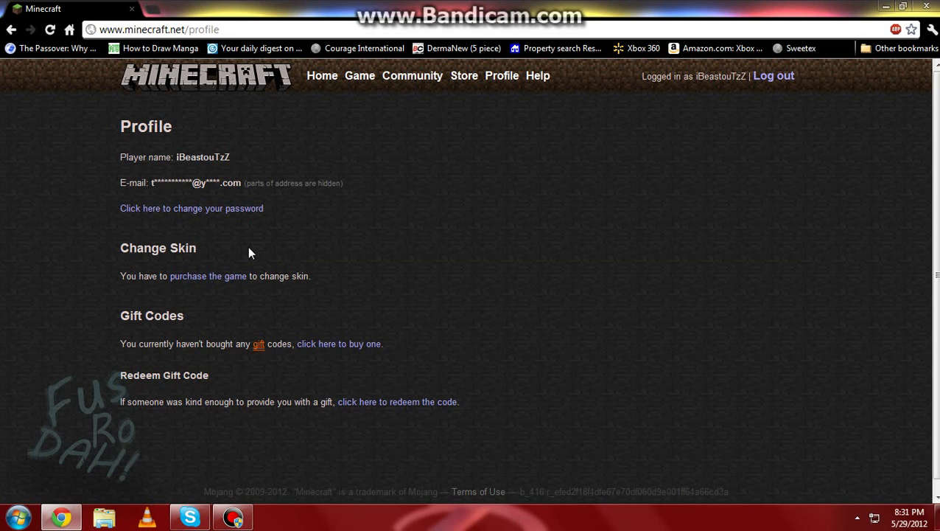